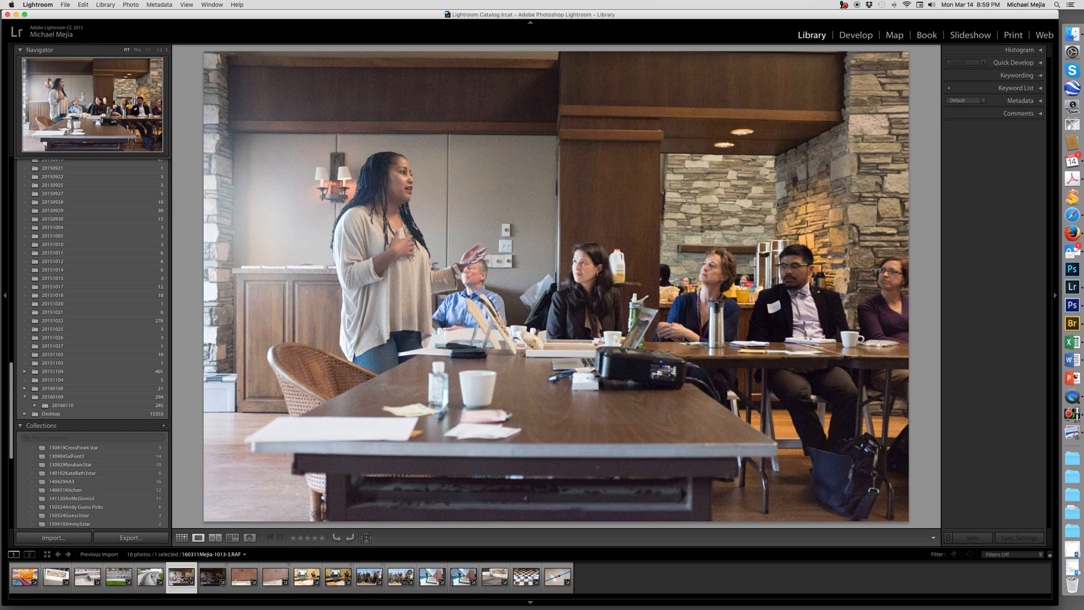
- Compare the two fireplace-room meeting photos, flag the brighter one as a pick and set the dark one as rejected
{"action": "key", "text": "Right"}
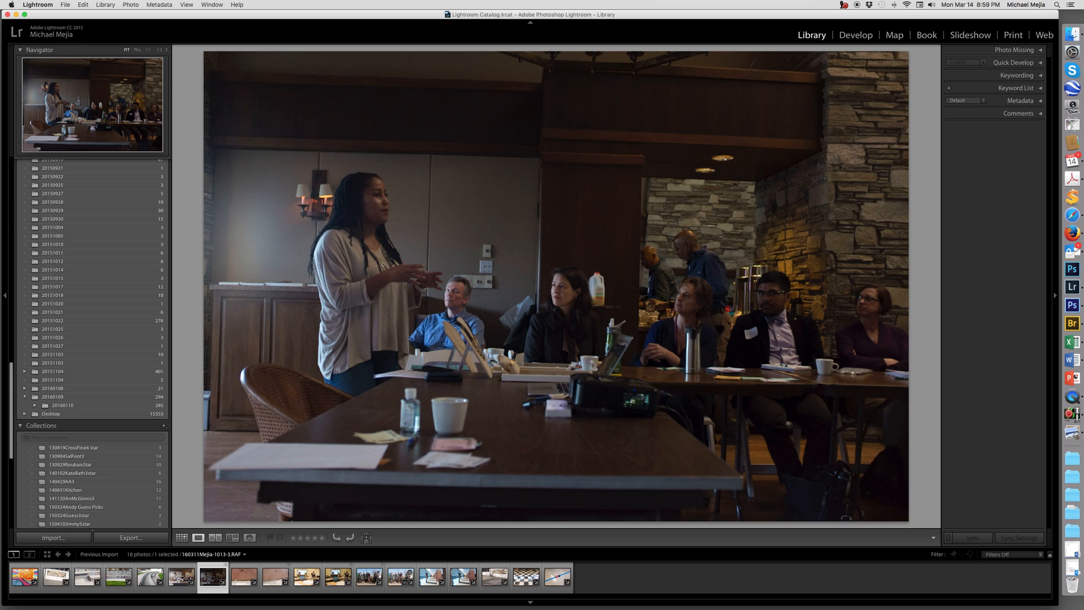
{"action": "key", "text": "Left"}
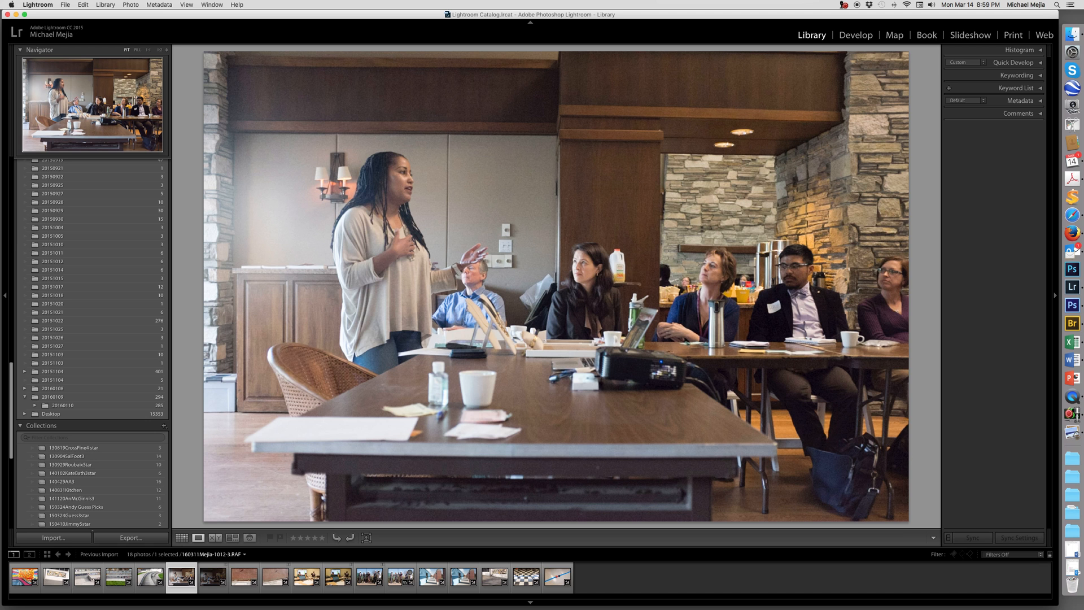
{"action": "key", "text": "p"}
{"action": "left_click", "coordinate": [181, 539]}
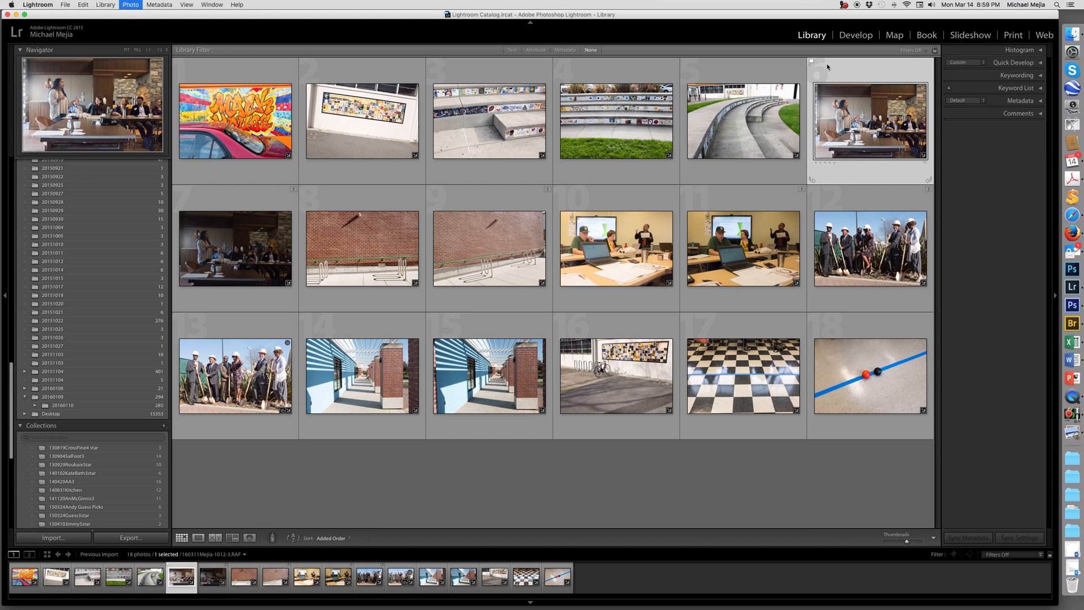
{"action": "key", "text": "u"}
{"action": "key", "text": "p"}
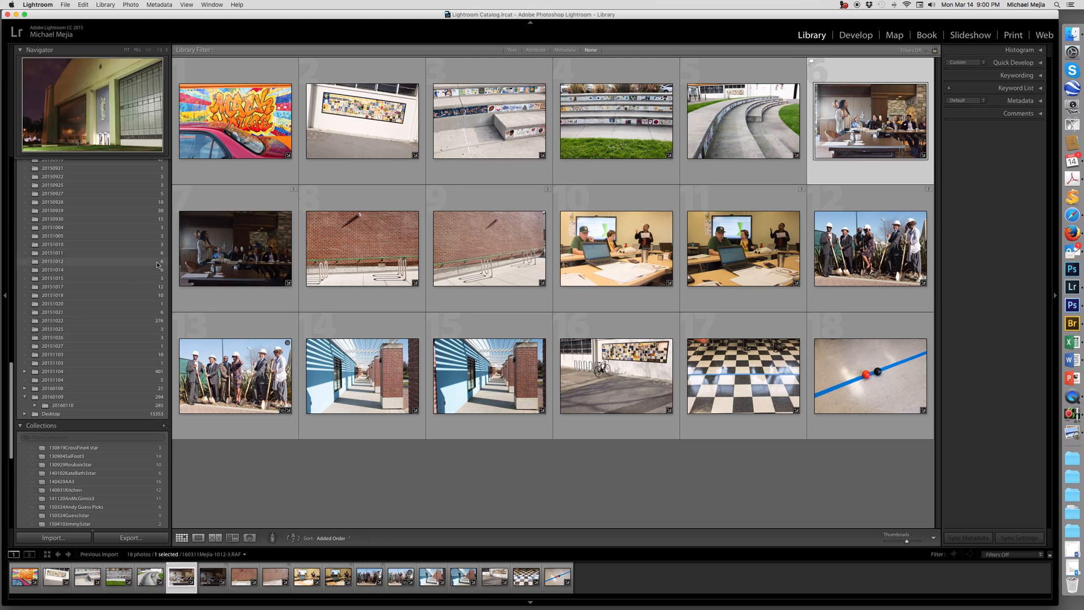
{"action": "left_click", "coordinate": [254, 243]}
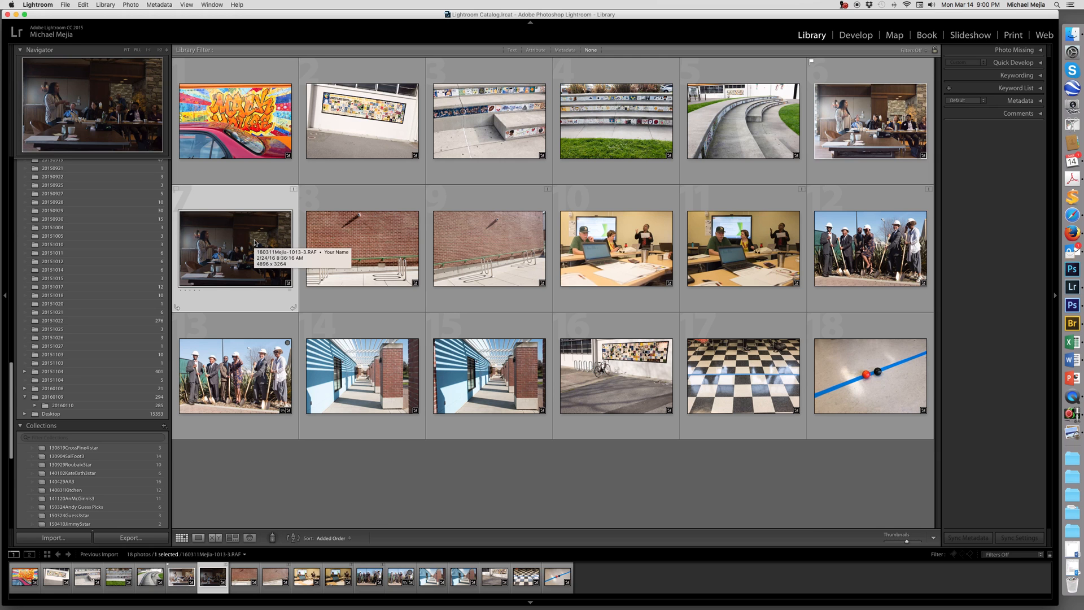
{"action": "key", "text": "x"}
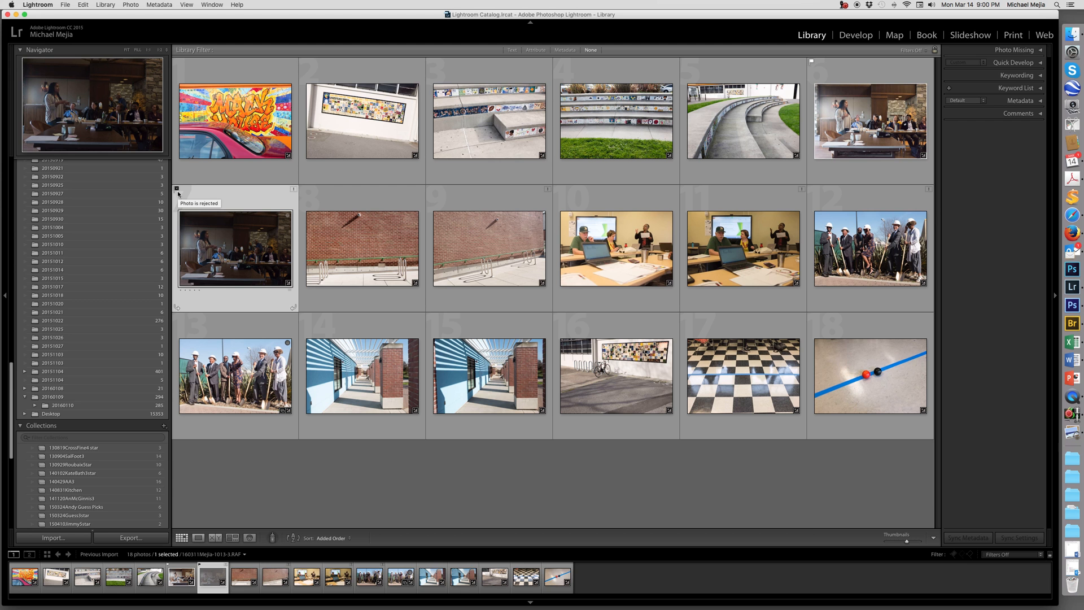
- Compare the two brick wall photos, flag the straight-on shot as a pick and reject the angled one, returning to the grid
{"action": "left_click", "coordinate": [363, 240]}
{"action": "double_click", "coordinate": [363, 240]}
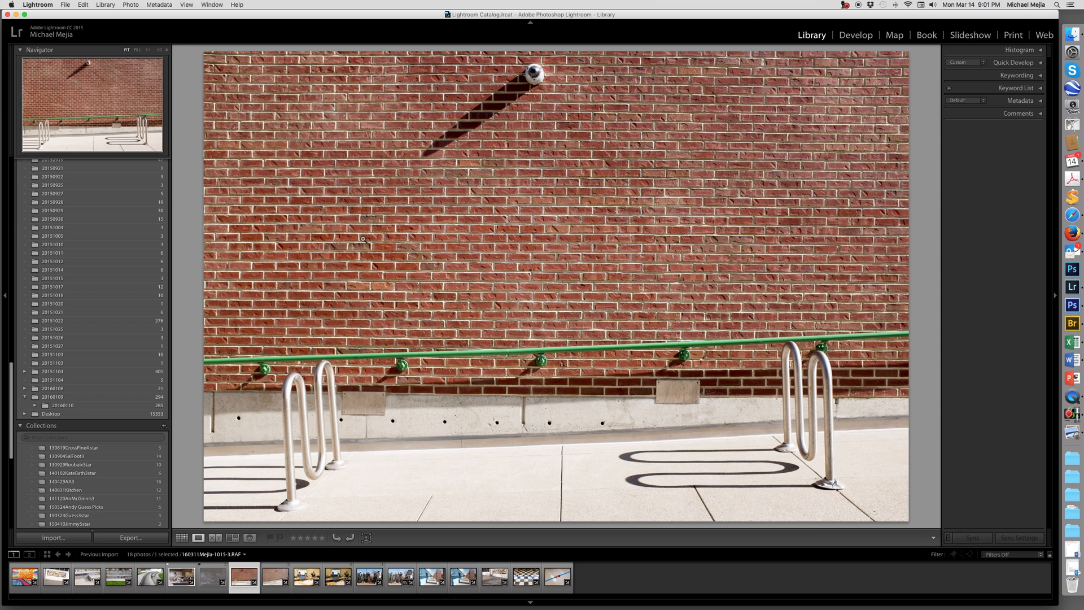
{"action": "key", "text": "Right"}
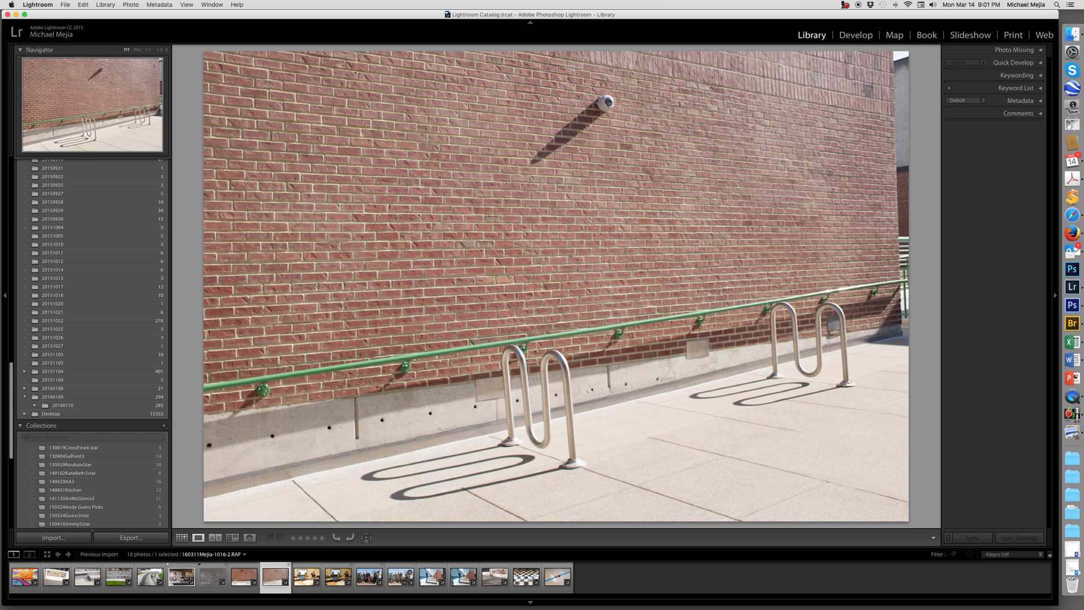
{"action": "key", "text": "Left"}
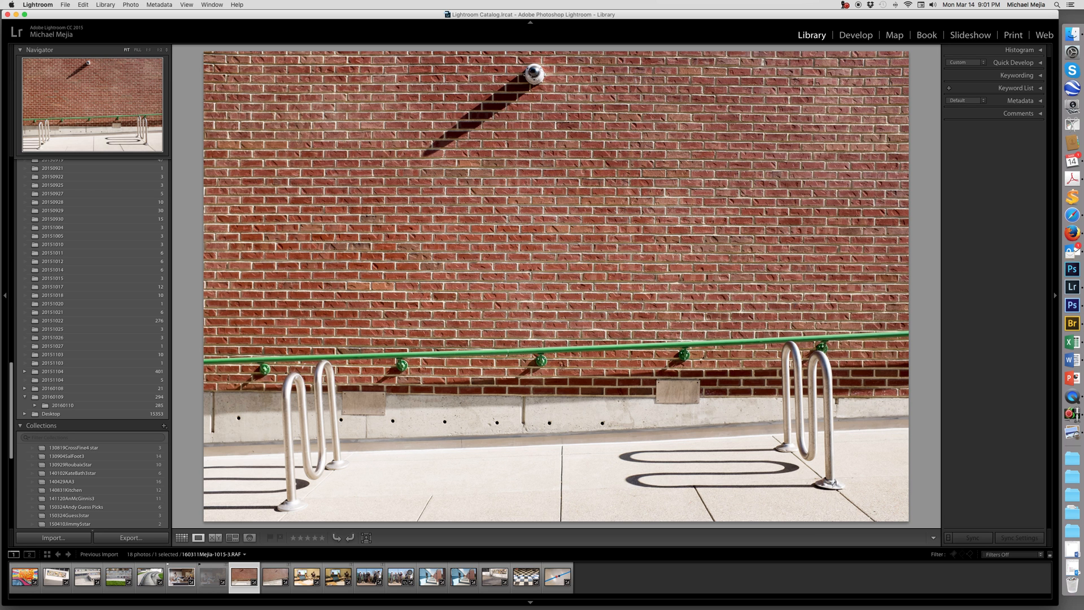
{"action": "key", "text": "p"}
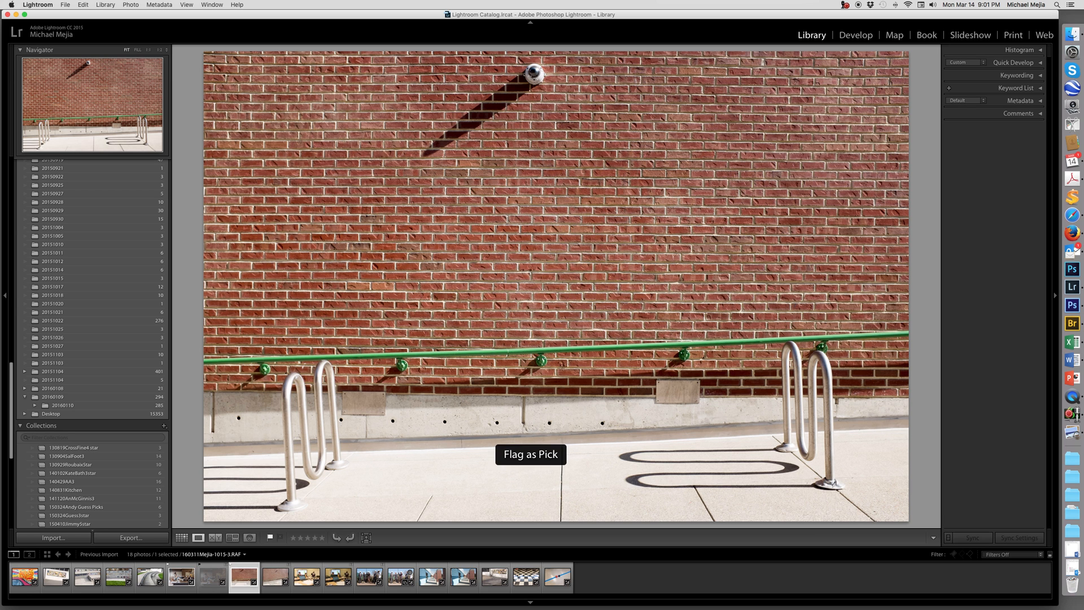
{"action": "key", "text": "Right"}
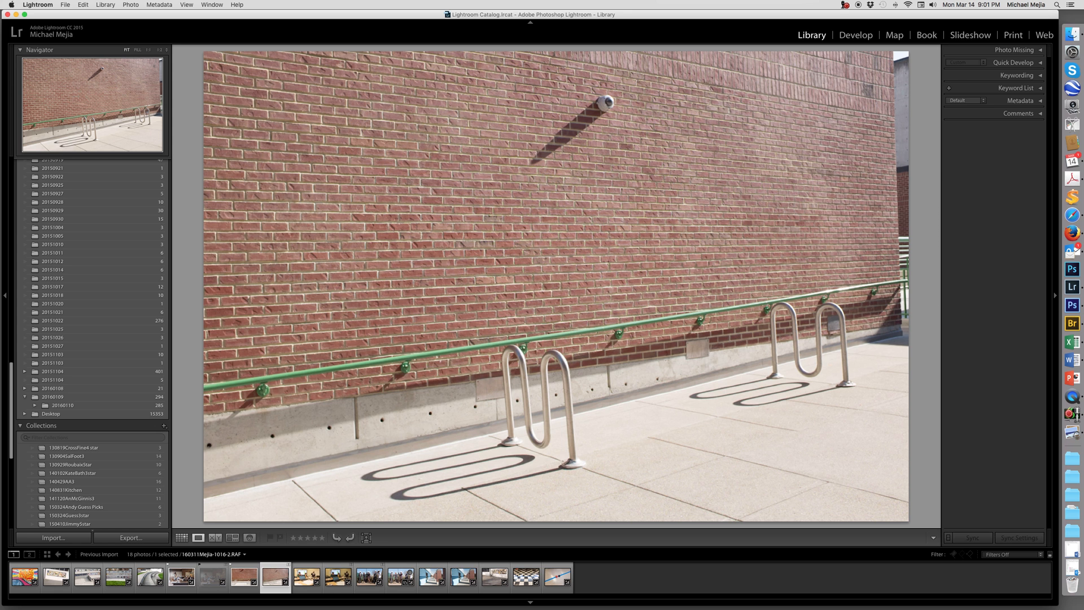
{"action": "key", "text": "x"}
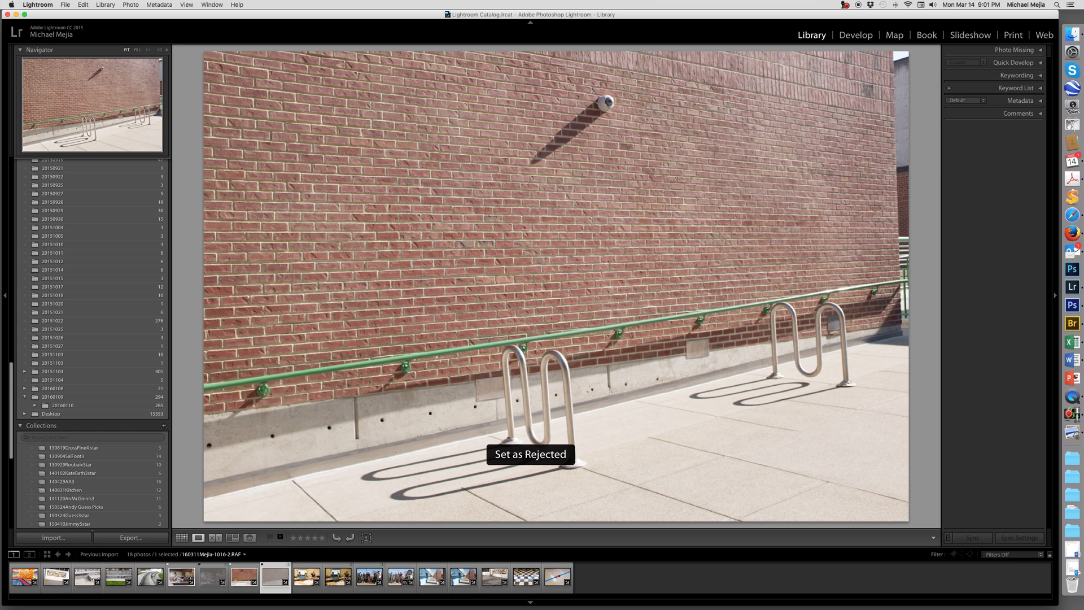
{"action": "left_click", "coordinate": [181, 537]}
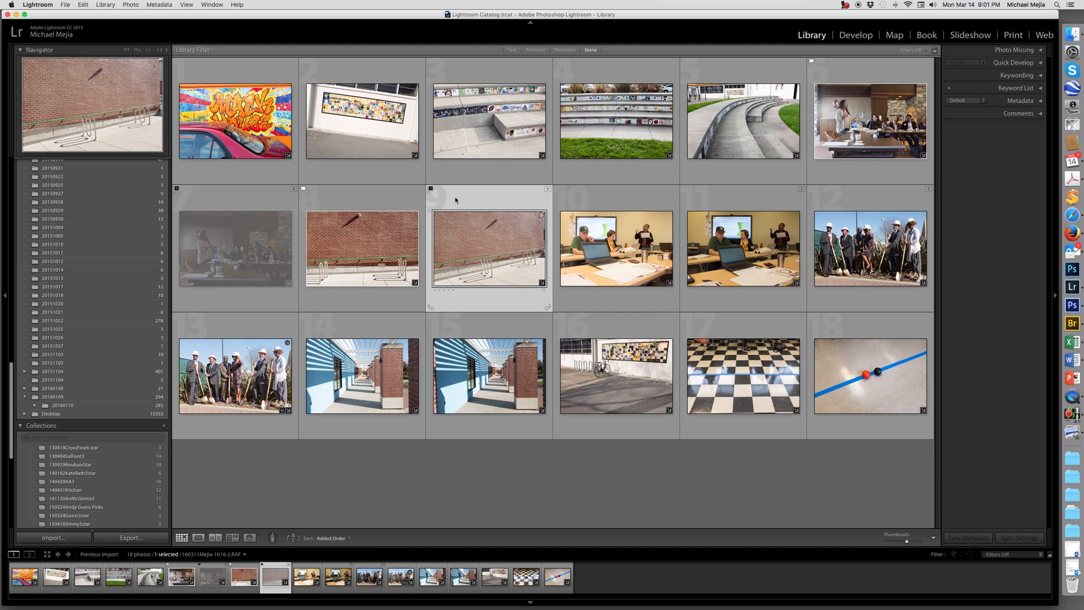
- Clear the selection and open the first classroom meeting photo in Loupe view
{"action": "left_click", "coordinate": [517, 501]}
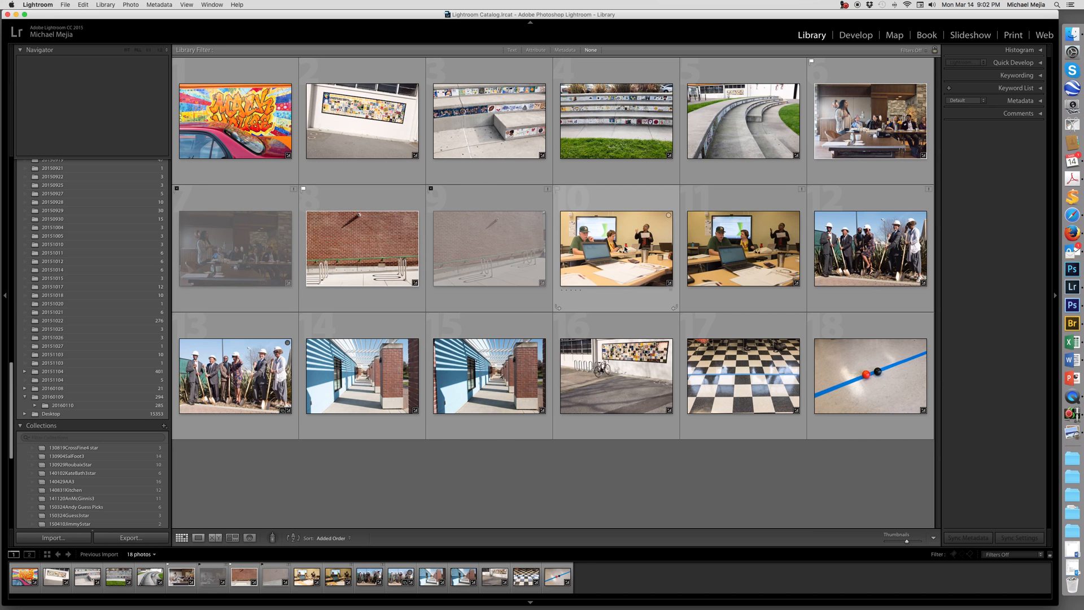
{"action": "double_click", "coordinate": [625, 248]}
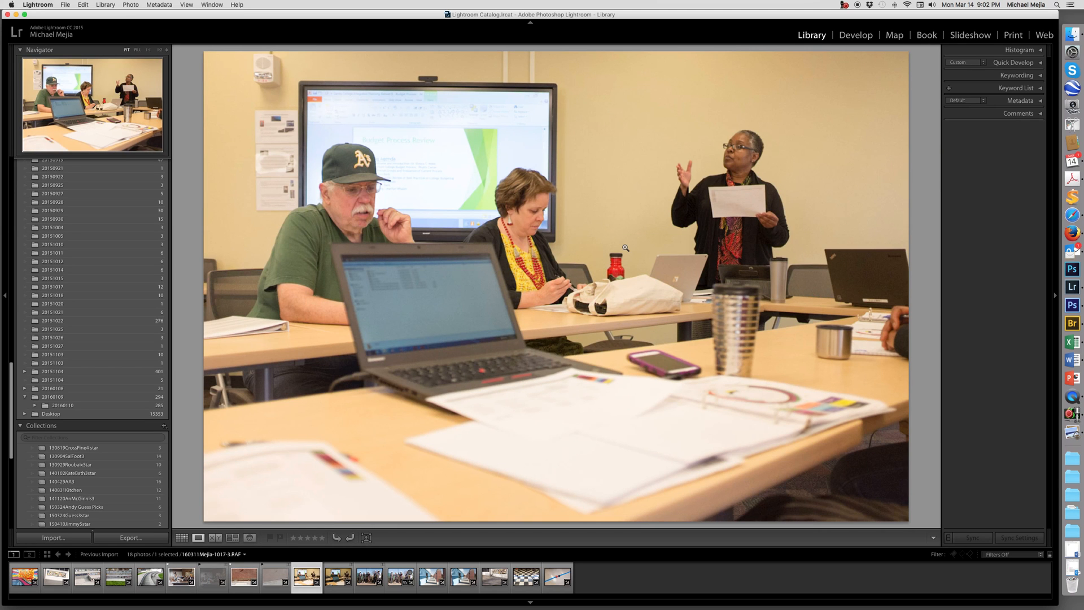
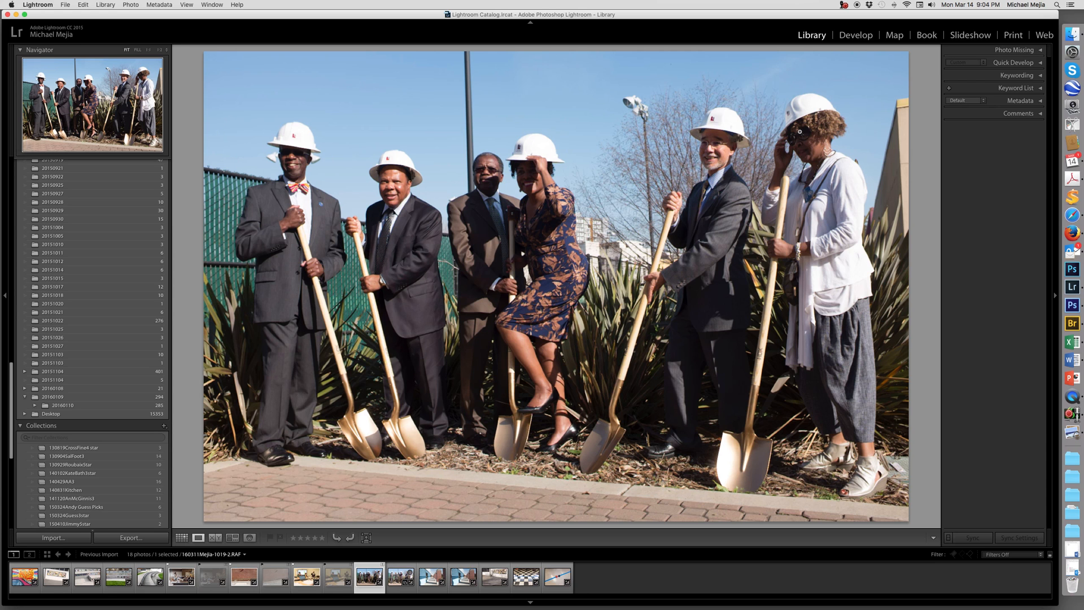
- Compare the two groundbreaking photos, flag the brighter second one as a pick and reject the first, returning to the grid
{"action": "key", "text": "Right"}
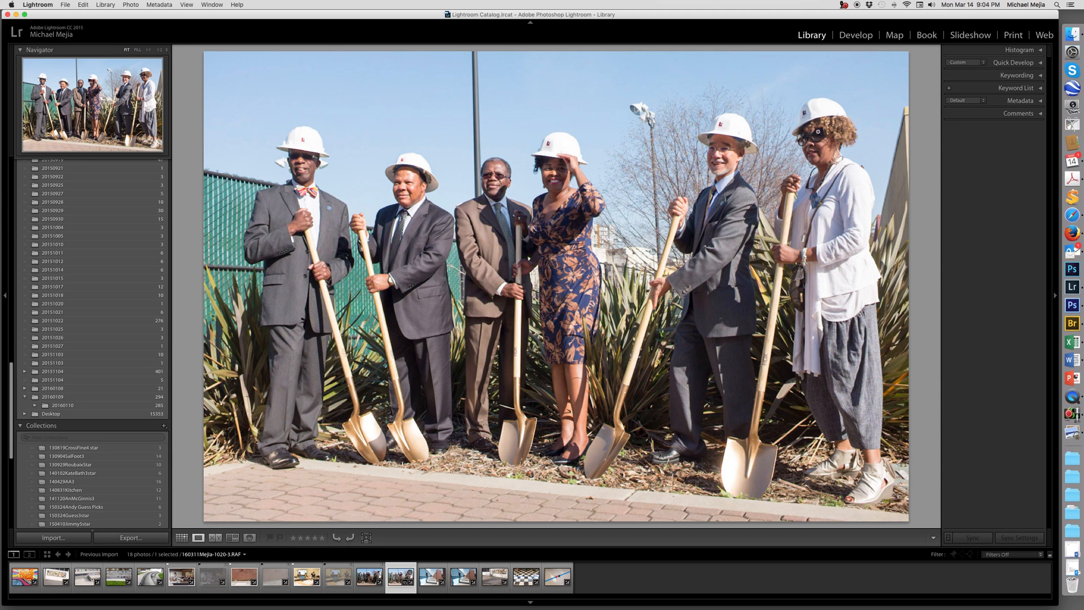
{"action": "key", "text": "Left"}
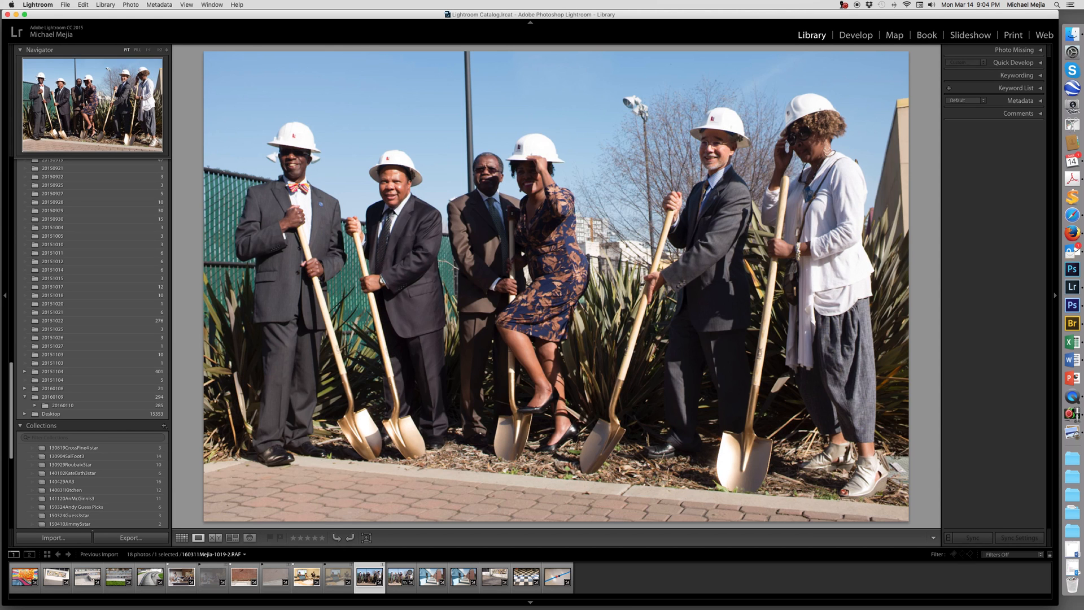
{"action": "key", "text": "Right"}
{"action": "key", "text": "Left"}
{"action": "key", "text": "Right"}
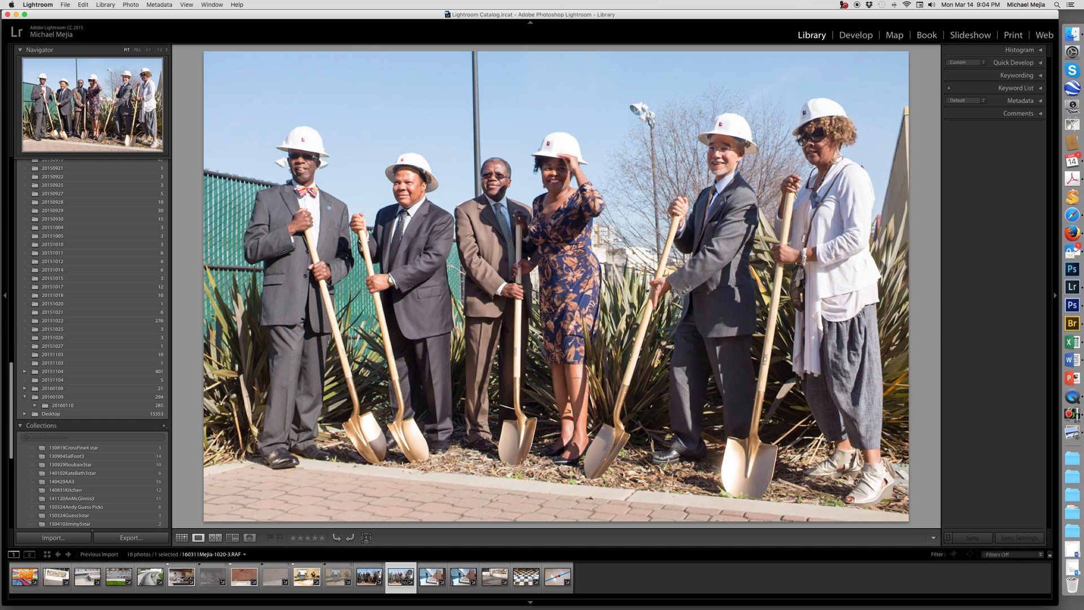
{"action": "key", "text": "Left"}
{"action": "key", "text": "Right"}
{"action": "key", "text": "p"}
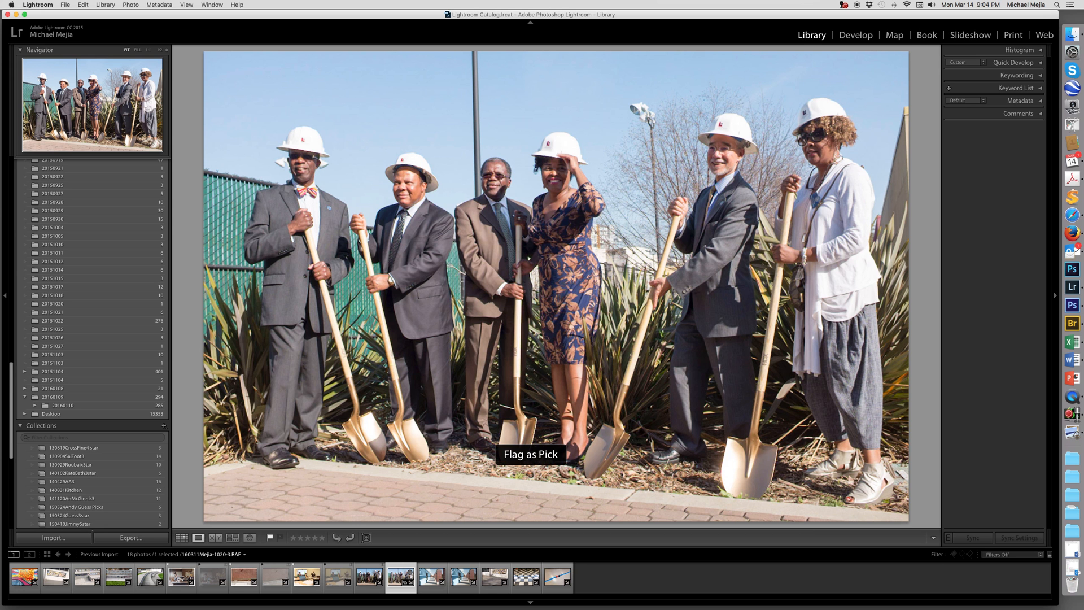
{"action": "key", "text": "Left"}
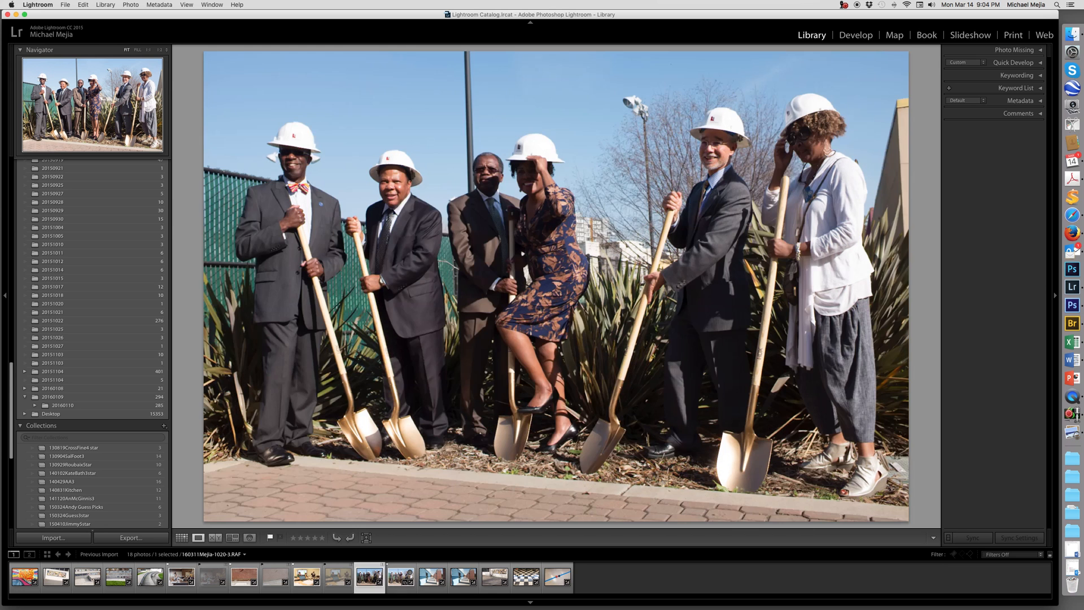
{"action": "key", "text": "x"}
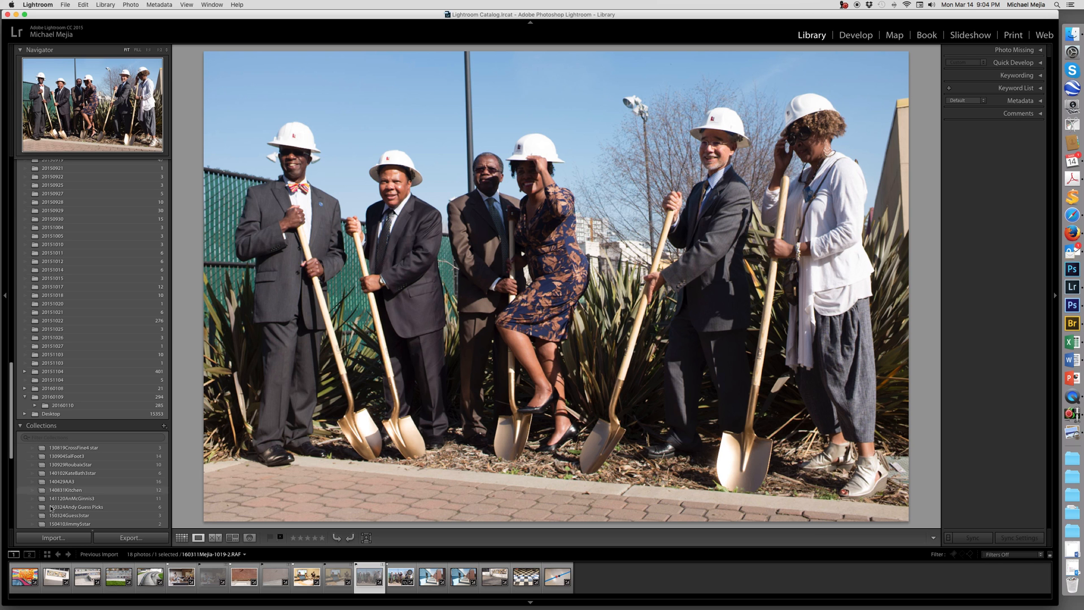
{"action": "left_click", "coordinate": [181, 538]}
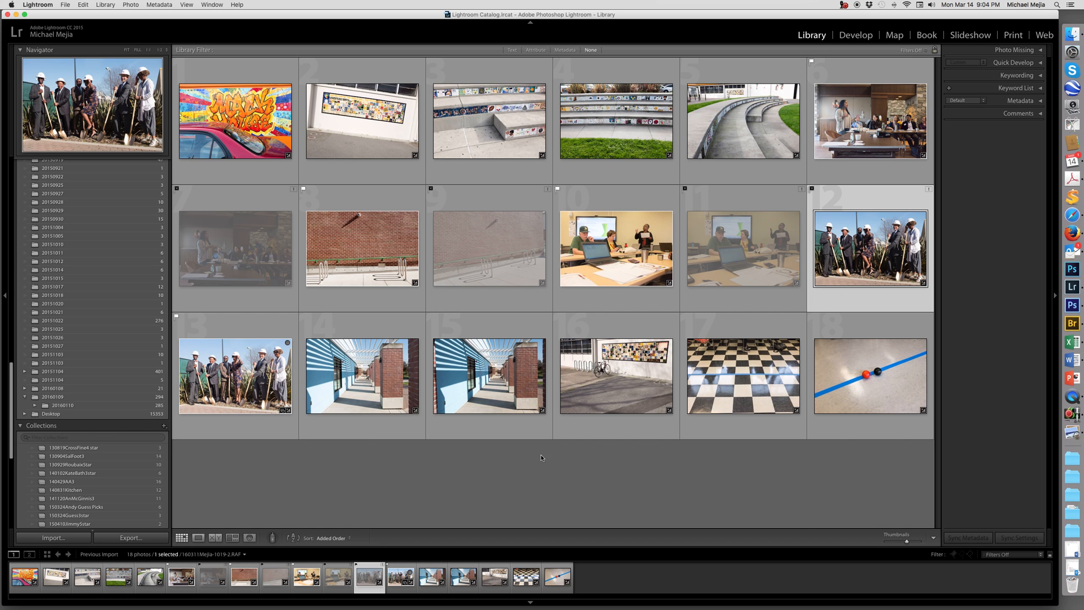
- Compare the two blue-wall walkway photos and flag the first one as a pick, returning to the grid with nothing selected
{"action": "left_click", "coordinate": [358, 378]}
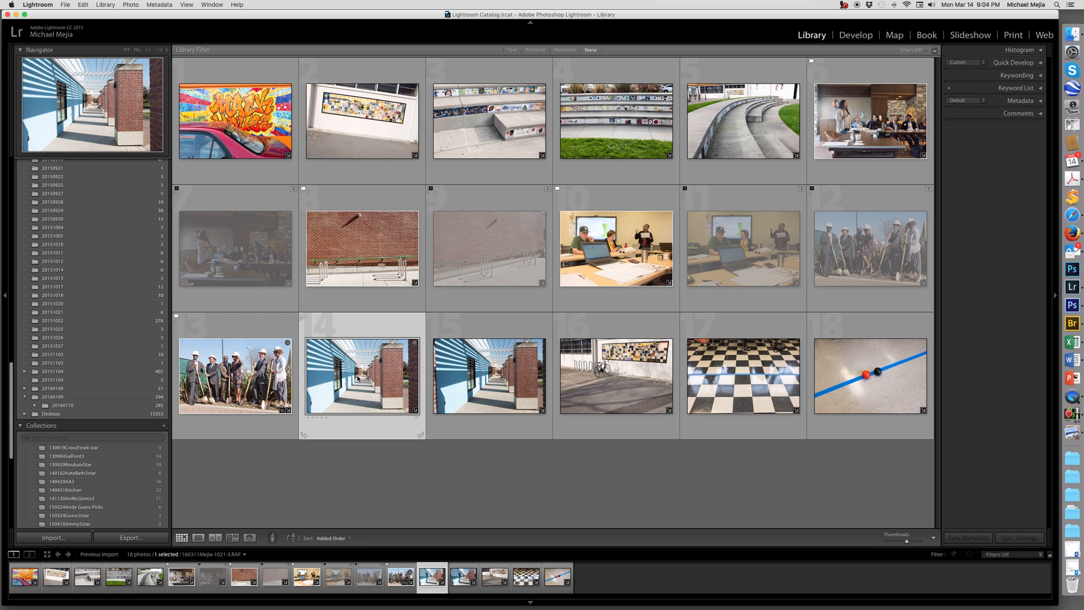
{"action": "double_click", "coordinate": [358, 378]}
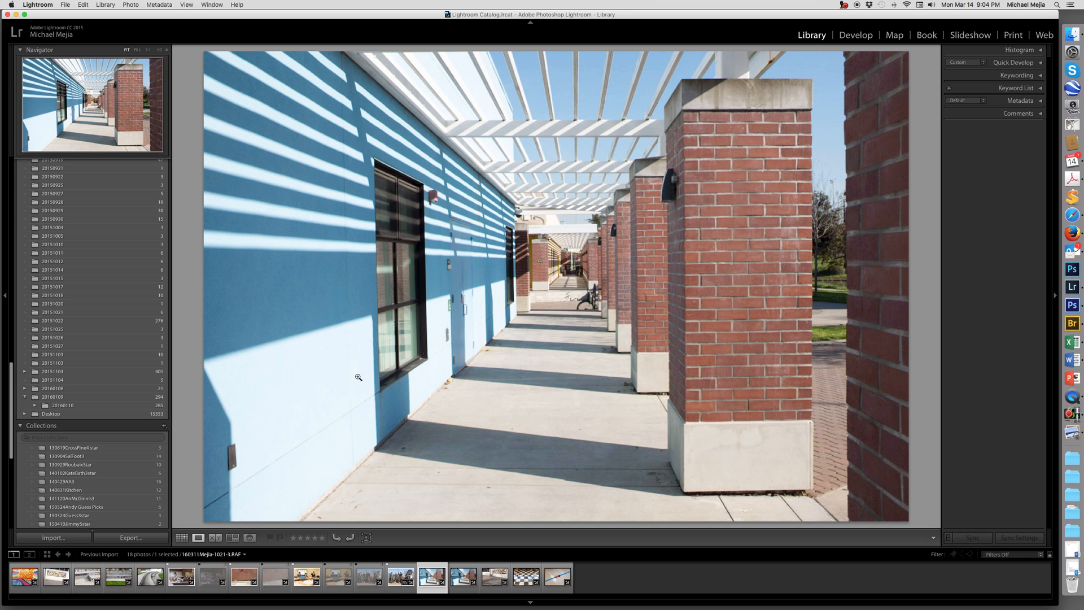
{"action": "key", "text": "Right"}
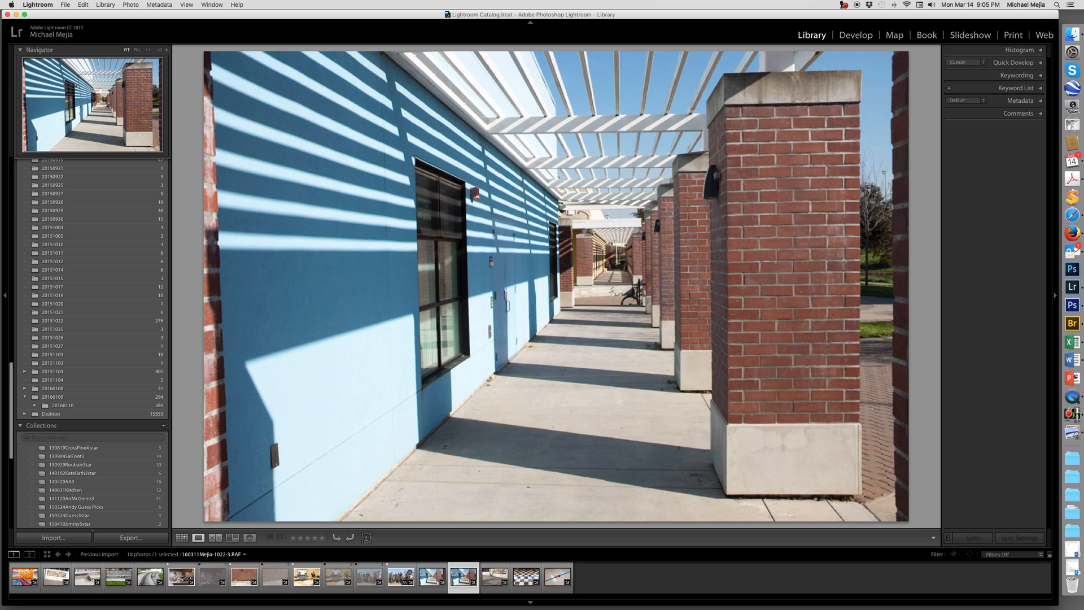
{"action": "key", "text": "Left"}
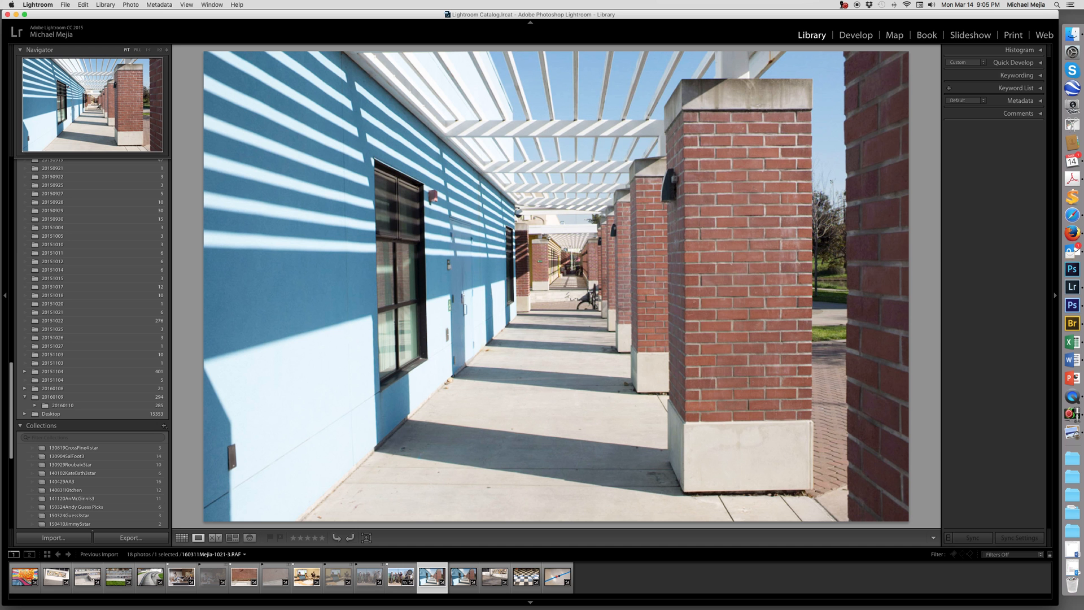
{"action": "key", "text": "Right"}
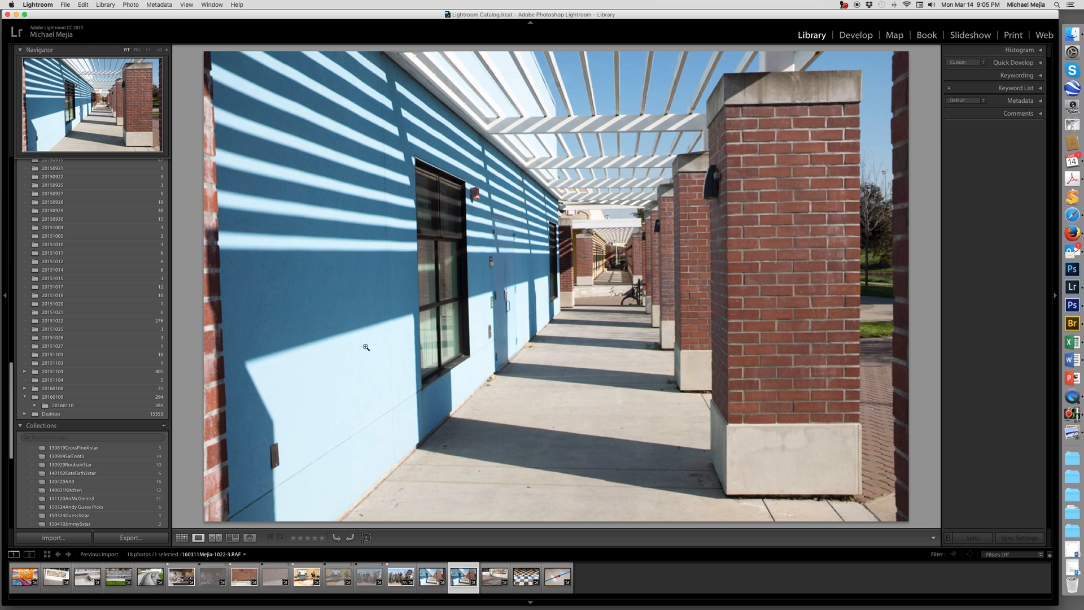
{"action": "key", "text": "Left"}
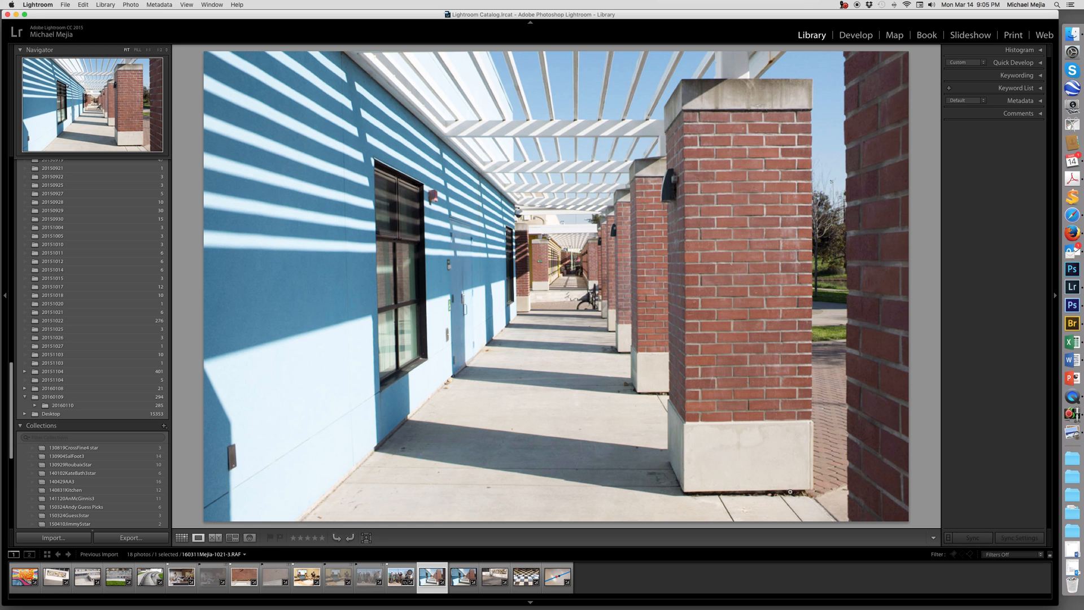
{"action": "key", "text": "shift+p"}
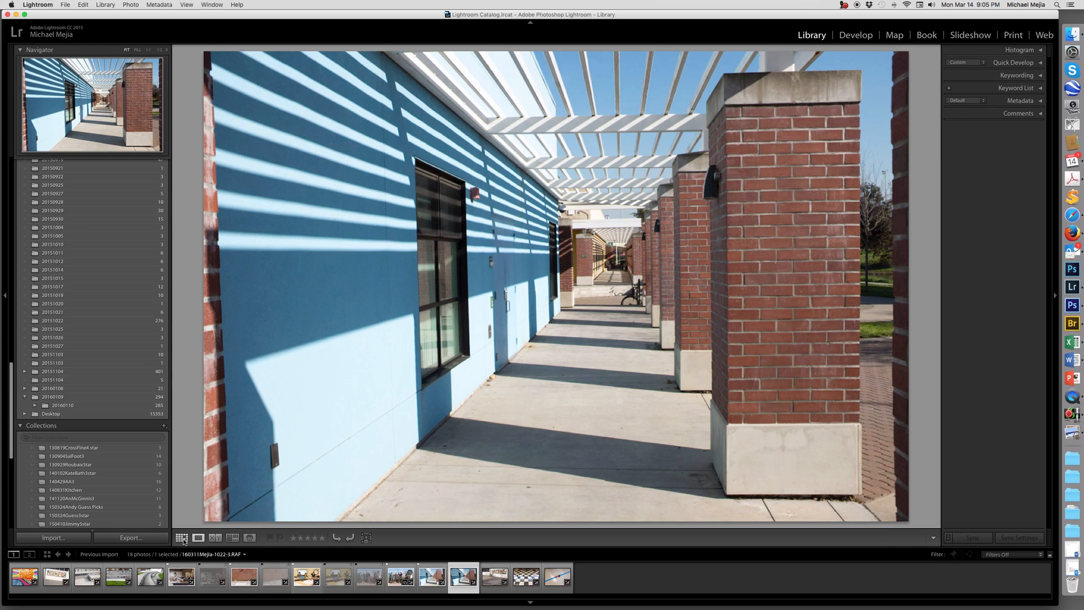
{"action": "left_click", "coordinate": [182, 538]}
{"action": "left_click", "coordinate": [540, 501]}
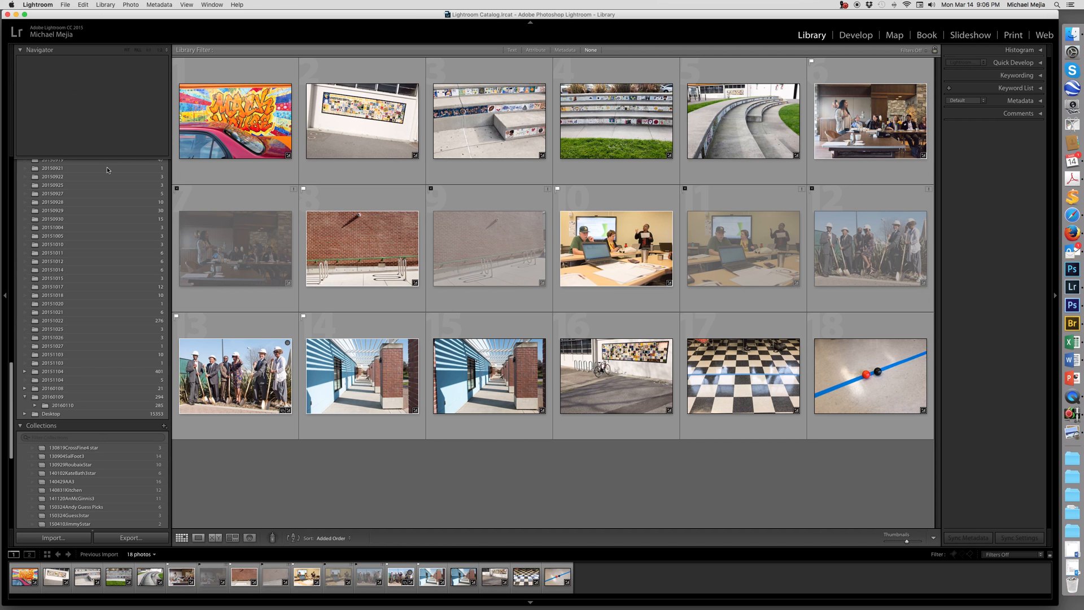
- Select all photos flagged as rejected and remove them from Lightroom with Delete Rejected Photos
{"action": "left_click", "coordinate": [84, 5]}
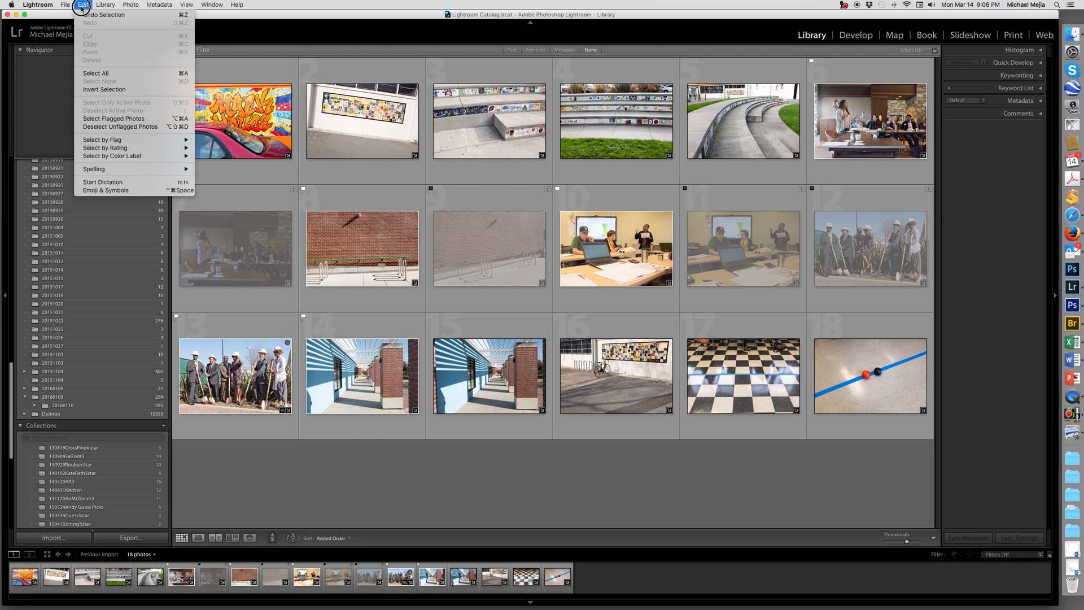
{"action": "left_click", "coordinate": [94, 149]}
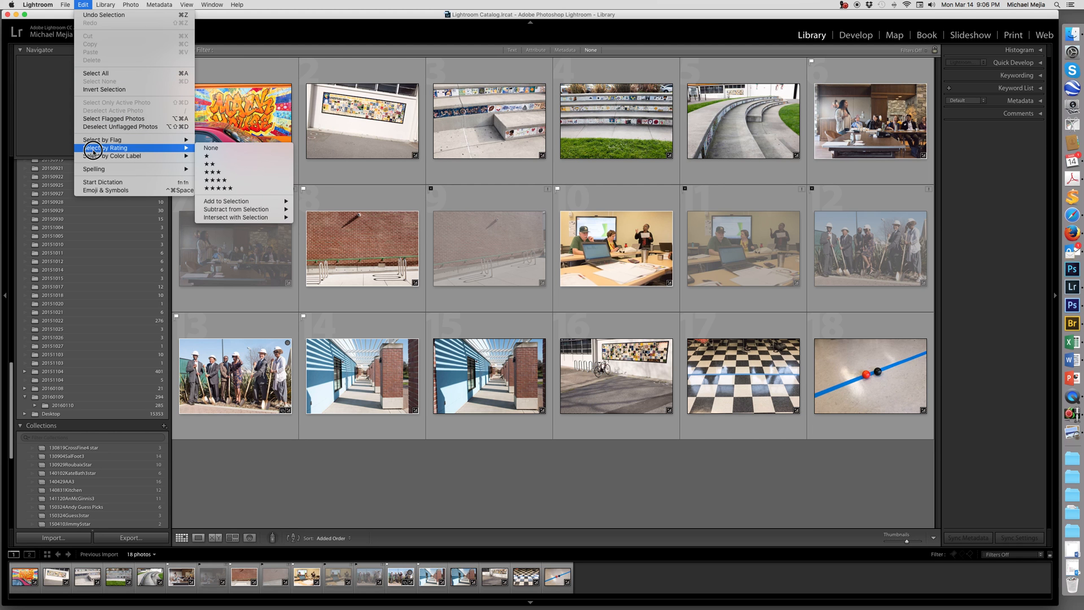
{"action": "left_click", "coordinate": [95, 141]}
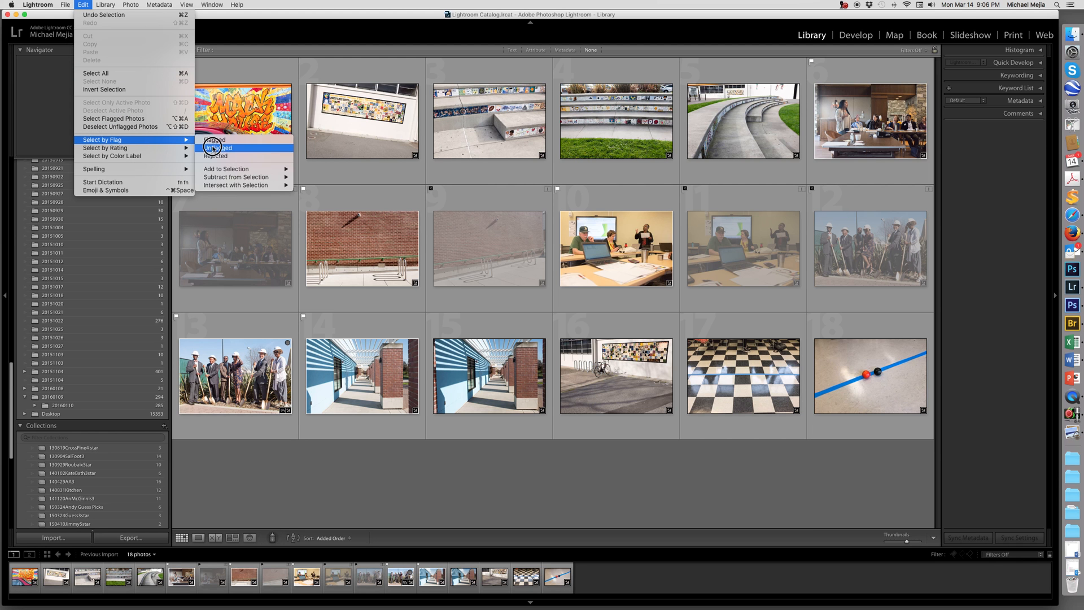
{"action": "left_click", "coordinate": [219, 156]}
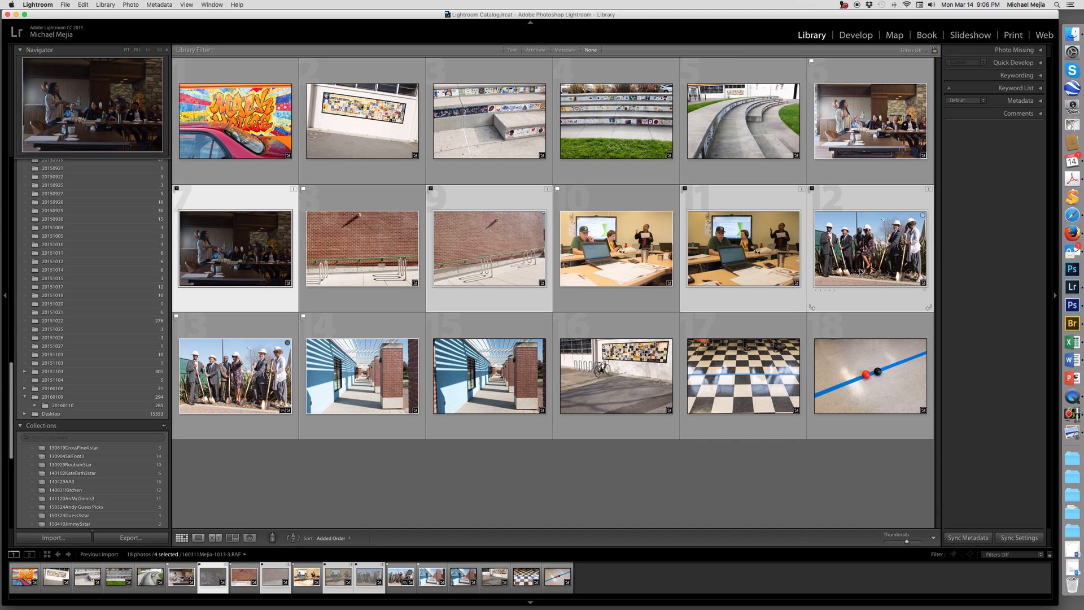
{"action": "left_click", "coordinate": [131, 5]}
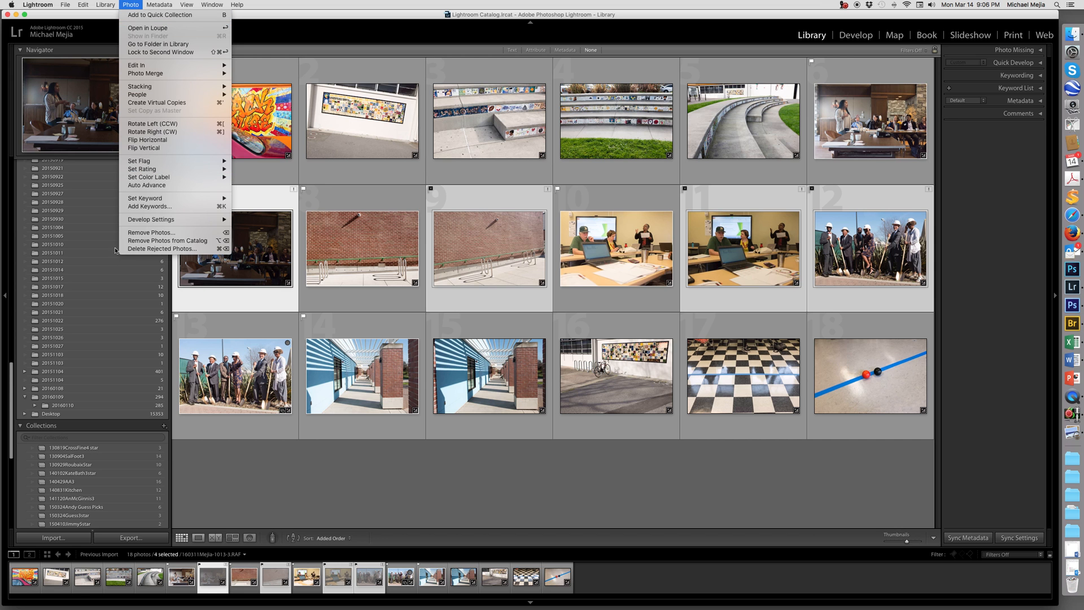
{"action": "left_click", "coordinate": [153, 249]}
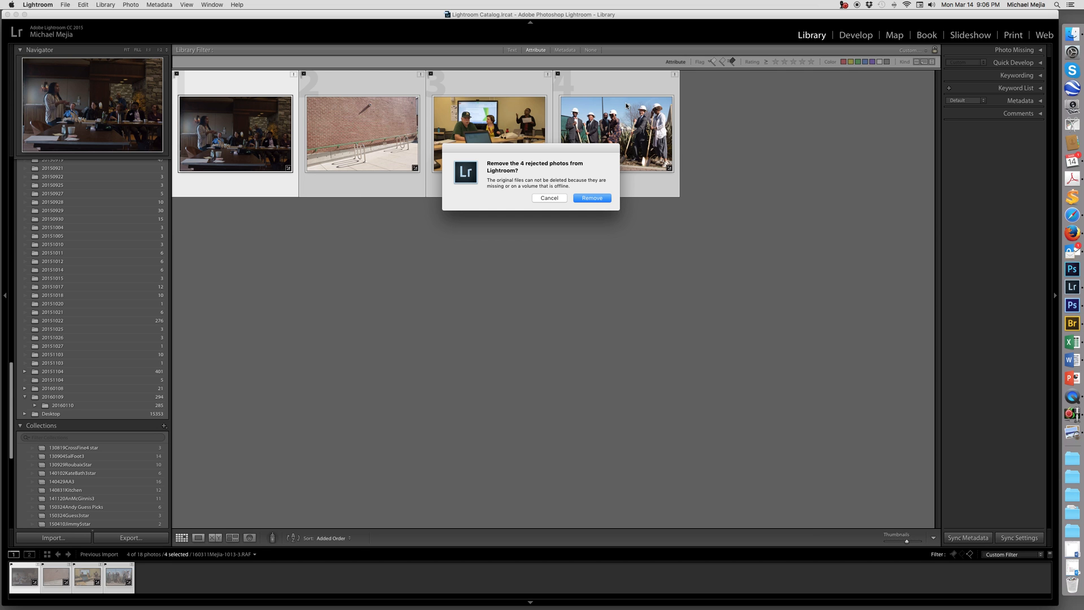
{"action": "left_click", "coordinate": [591, 198]}
- Turn off the library filter and enlarge the grid thumbnails to five per row
{"action": "key", "text": "super+l"}
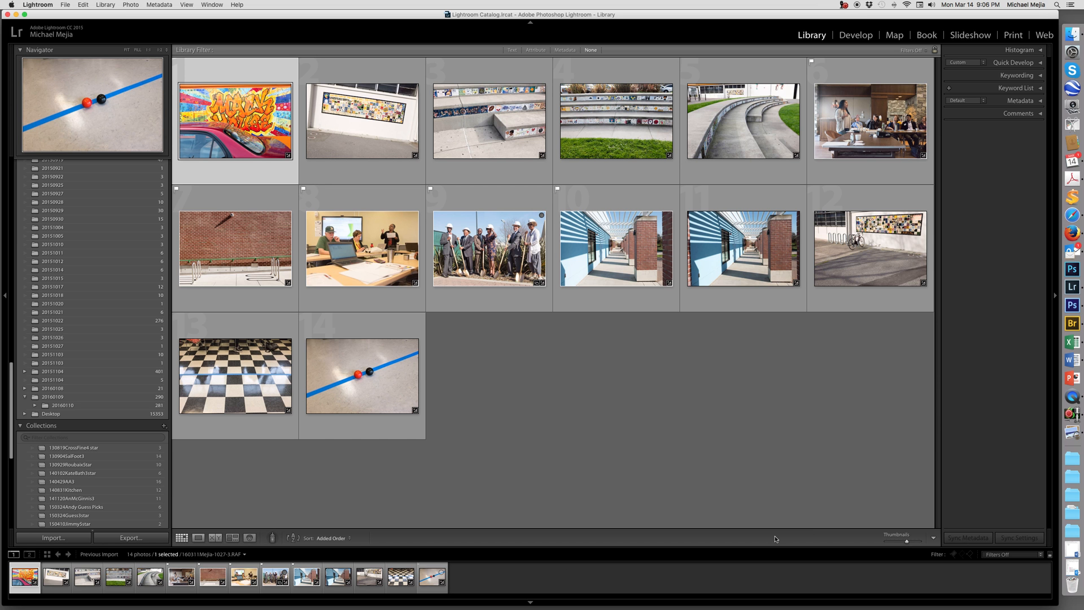
{"action": "left_click_drag", "start_coordinate": [907, 541], "coordinate": [908, 542]}
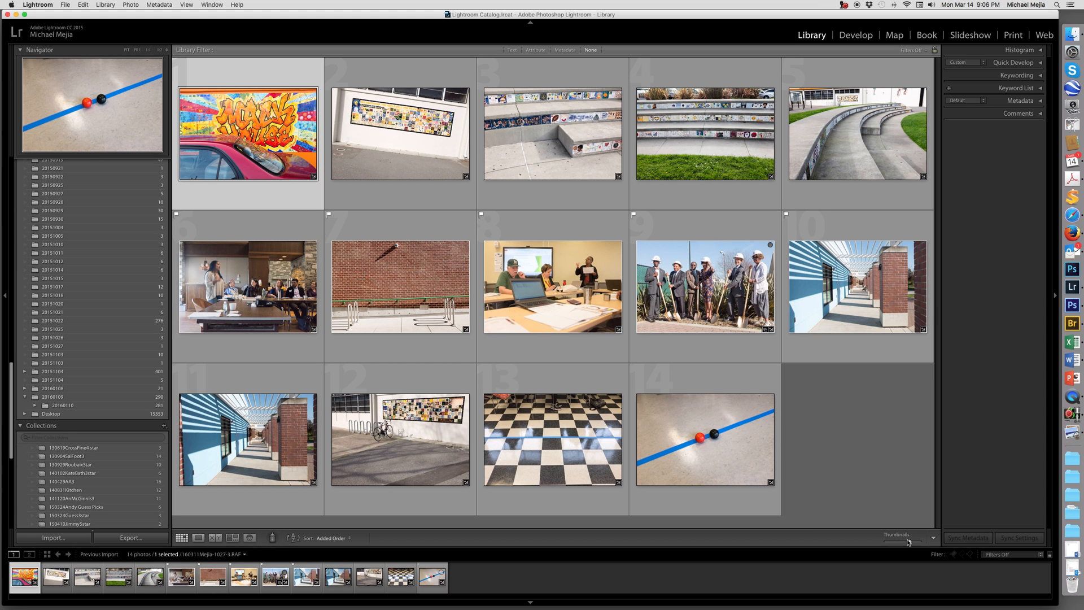